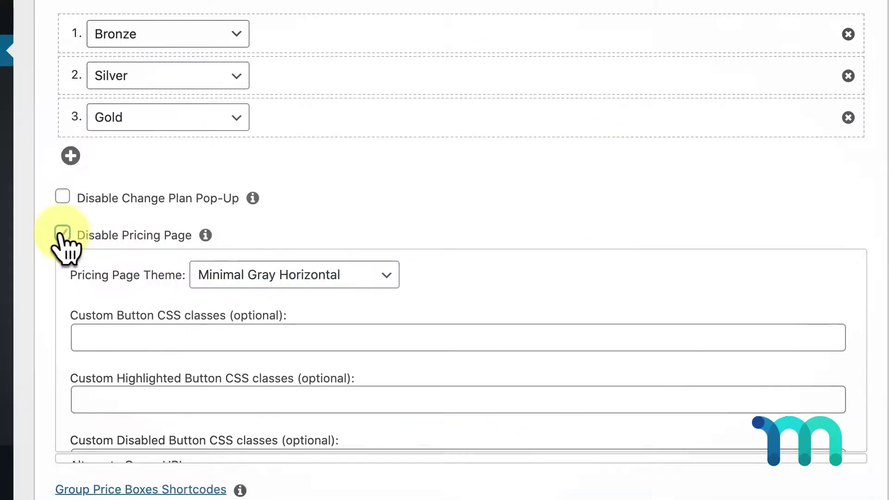
- Turn off the Bronze | Silver | Gold group's built-in pricing page
{"action": "left_click", "coordinate": [63, 233]}
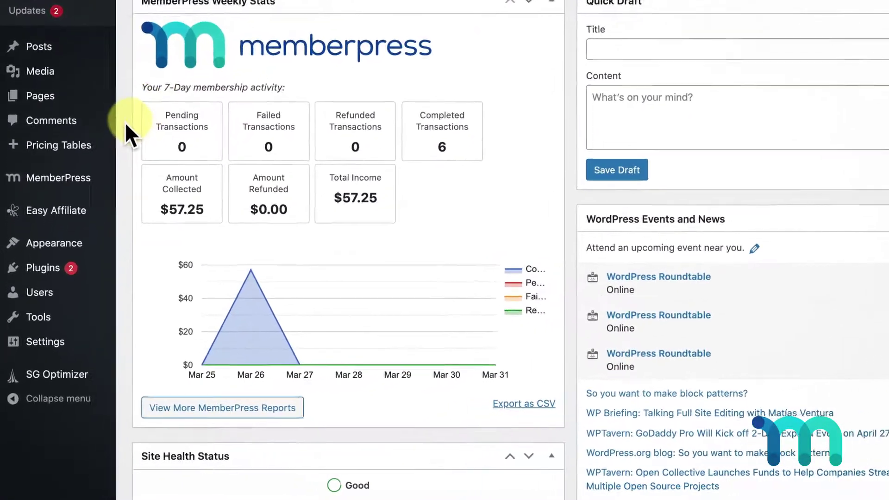
- Open the Bronze | Silver | Gold group from MemberPress Groups and scroll to its Group Options
{"action": "mouse_move", "coordinate": [74, 229]}
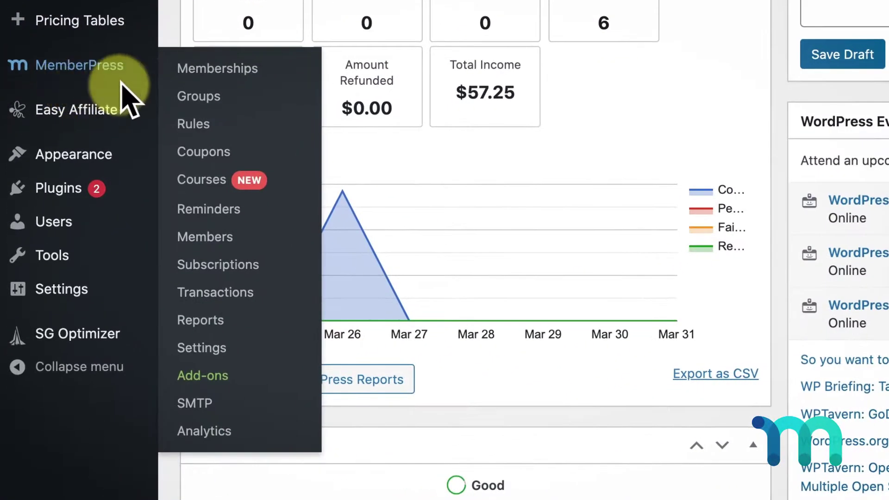
{"action": "left_click", "coordinate": [242, 96]}
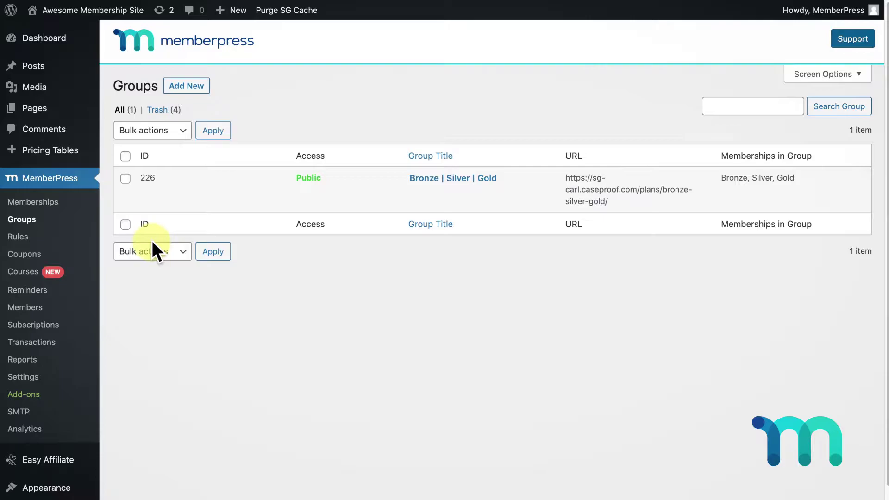
{"action": "mouse_move", "coordinate": [297, 204]}
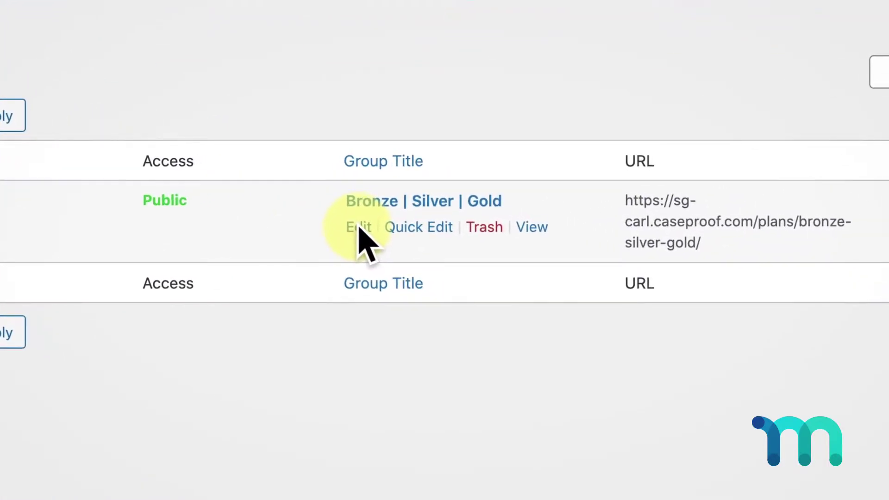
{"action": "left_click", "coordinate": [421, 201]}
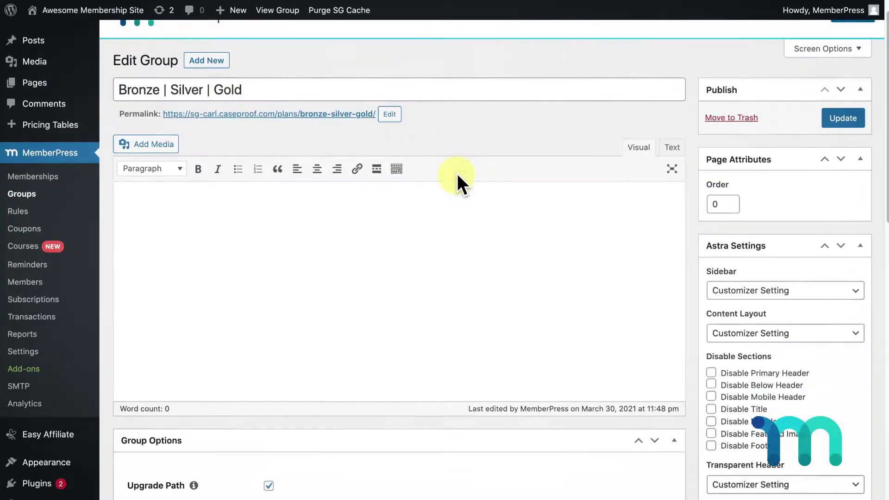
{"action": "scroll", "coordinate": [457, 173], "scroll_direction": "down", "scroll_amount": 8}
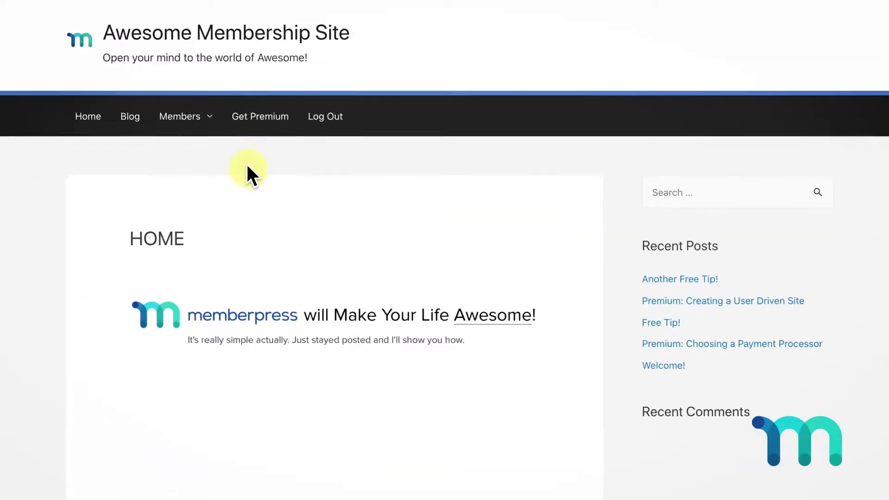
- On the Account page's Subscriptions tab, start a plan change for the Silver subscription
{"action": "mouse_move", "coordinate": [194, 123]}
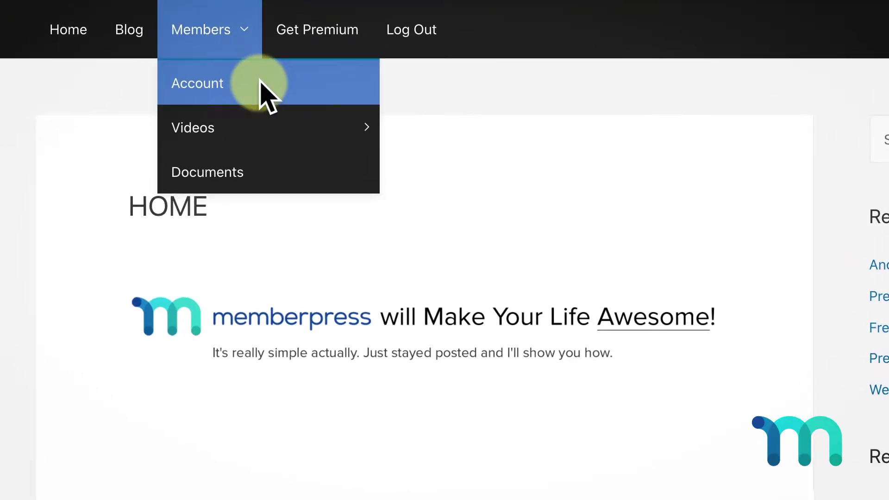
{"action": "left_click", "coordinate": [262, 85]}
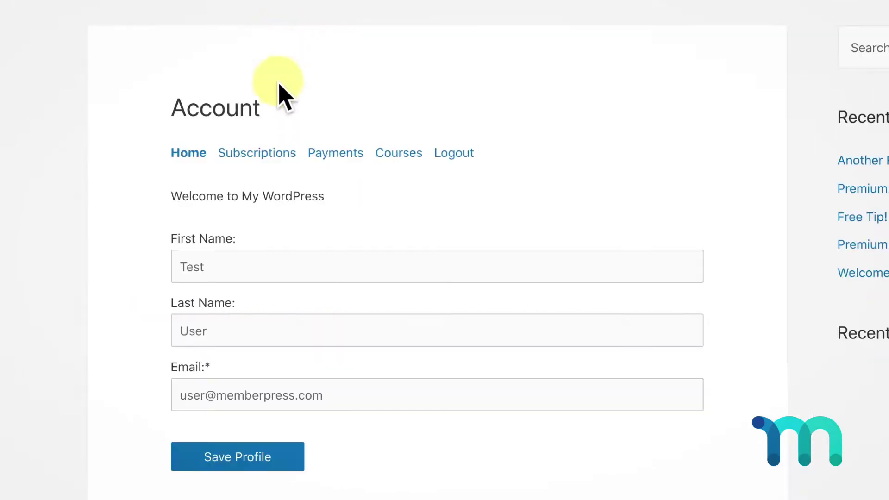
{"action": "left_click", "coordinate": [274, 152]}
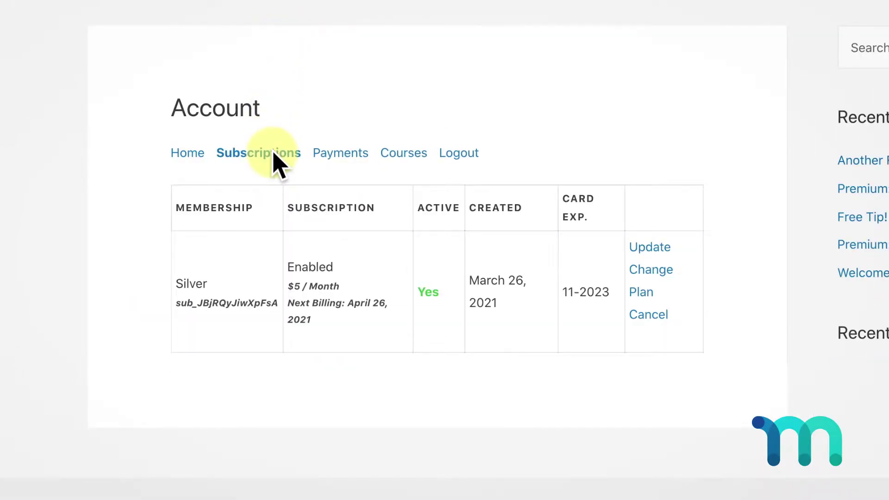
{"action": "left_click", "coordinate": [658, 273]}
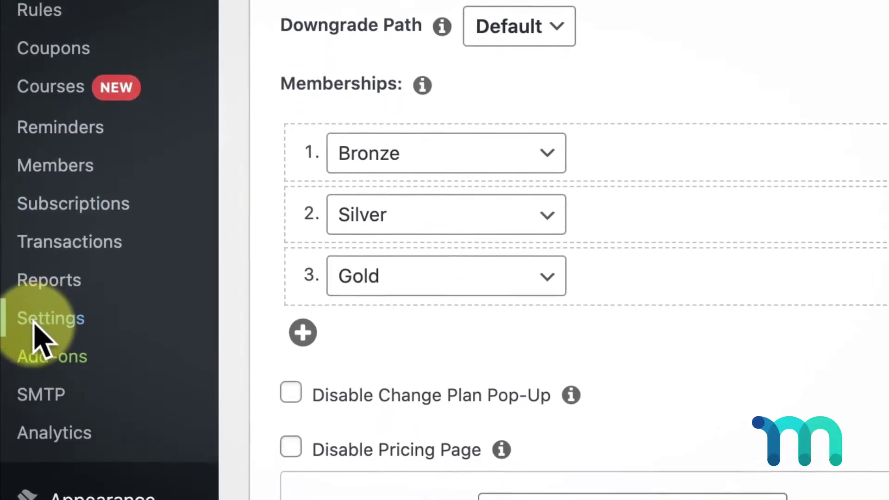
- Tick Pro-rate subscription prices on upgrades in MemberPress Account settings
{"action": "left_click", "coordinate": [37, 348]}
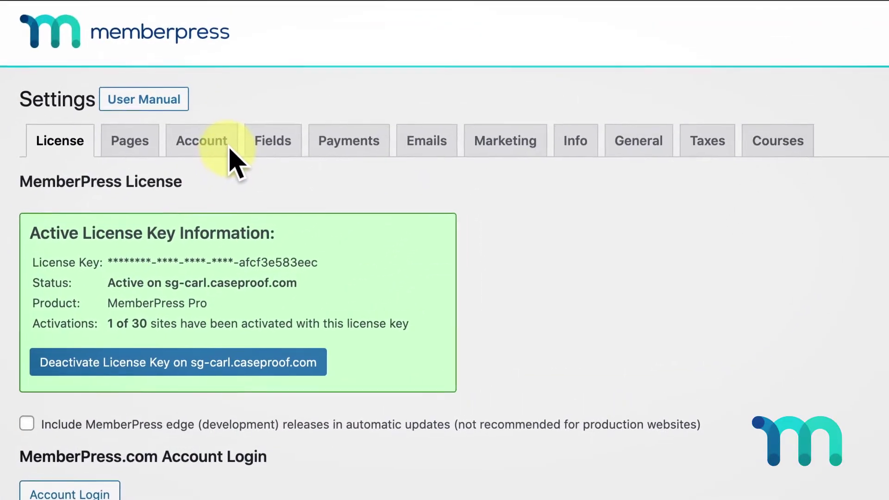
{"action": "left_click", "coordinate": [277, 90]}
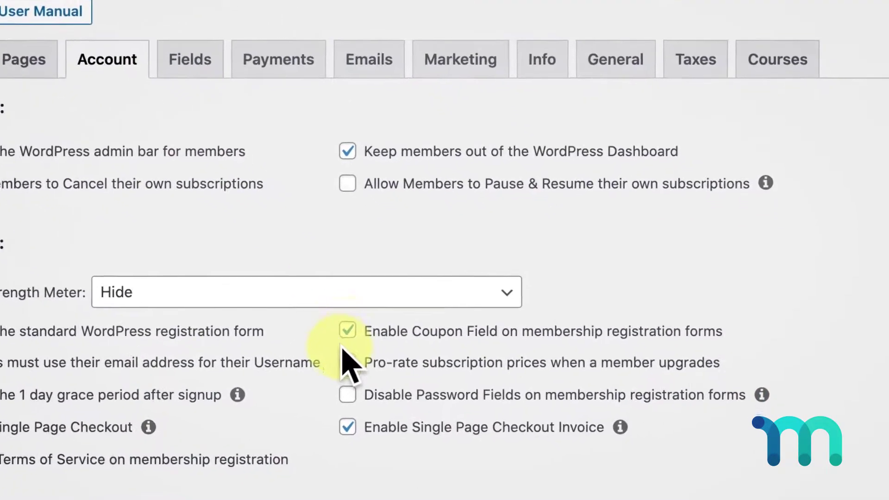
{"action": "left_click", "coordinate": [407, 402]}
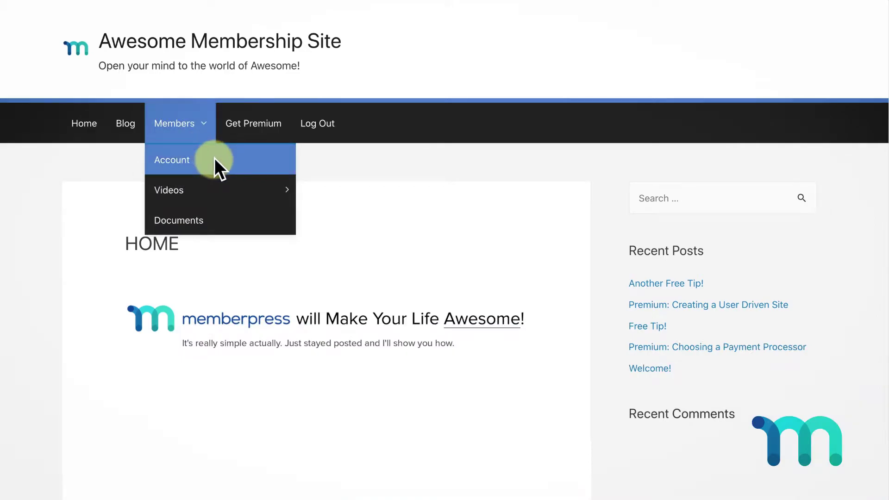
{"action": "left_click", "coordinate": [214, 160]}
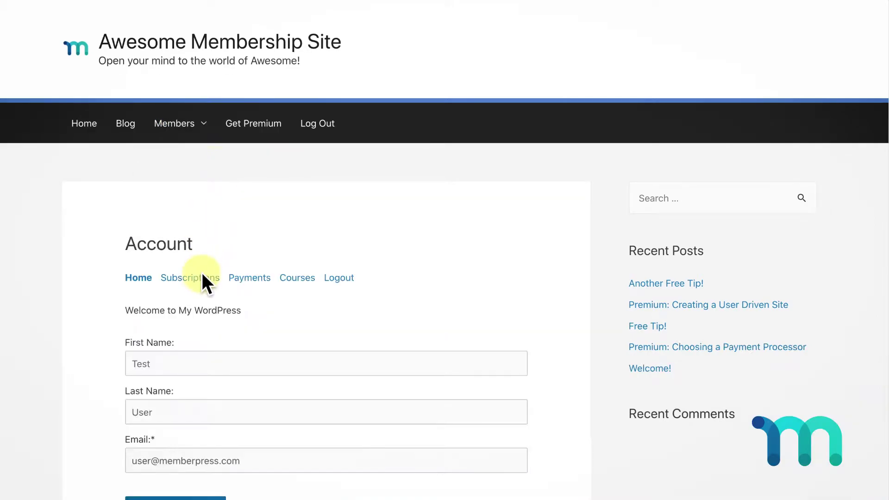
- Show the Silver subscription at $5 / Month, active, on the Account page's Subscriptions tab
{"action": "left_click", "coordinate": [202, 276]}
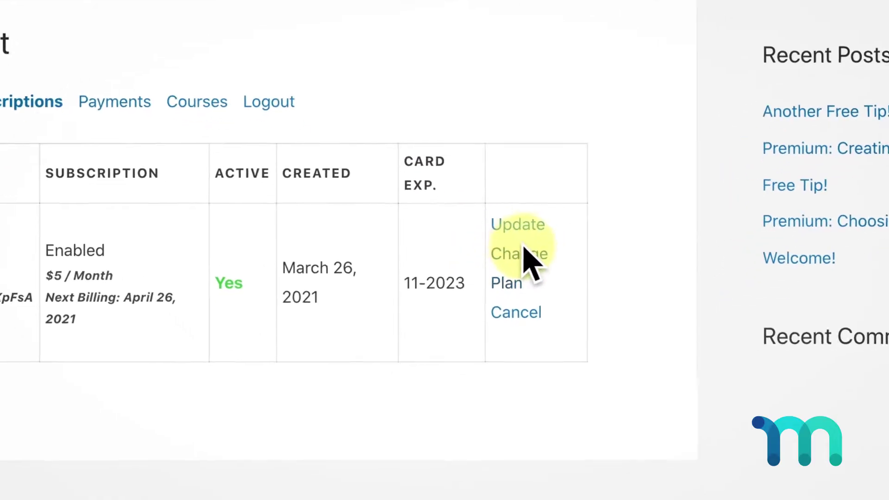
- Switch the Silver subscription to Gold: 31 days for $10 (proration), then $15 / Month
{"action": "left_click", "coordinate": [487, 367]}
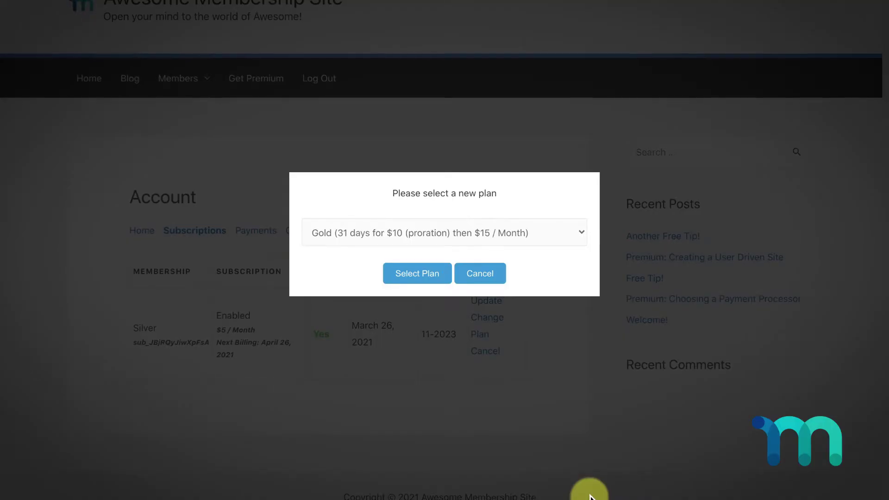
{"action": "left_click", "coordinate": [581, 232]}
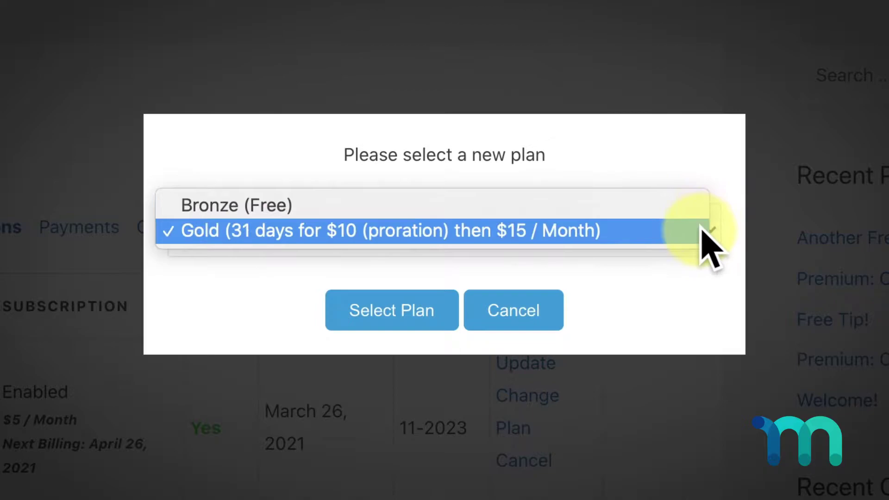
{"action": "left_click", "coordinate": [701, 228]}
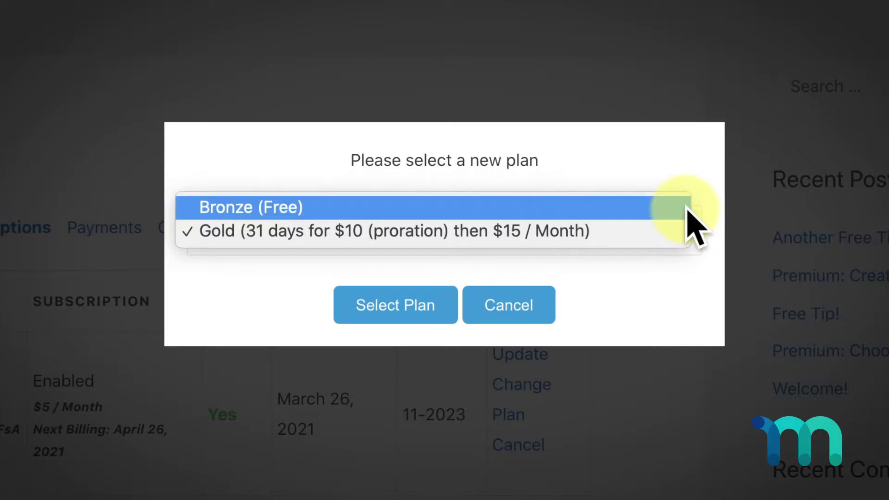
{"action": "left_click", "coordinate": [688, 238]}
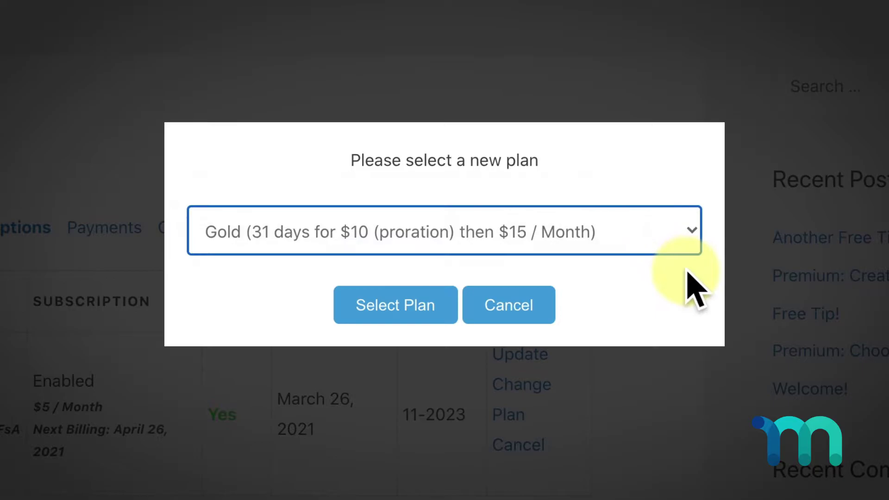
{"action": "left_click", "coordinate": [416, 306]}
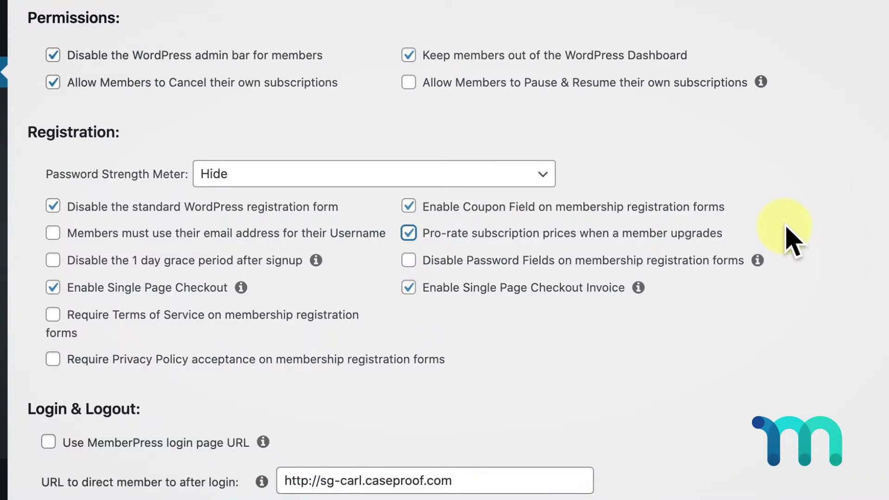
- Untick pro-rating, test switching to Gold at $15 / Month, then tick Disable Change Plan Pop-Up
{"action": "left_click", "coordinate": [409, 233]}
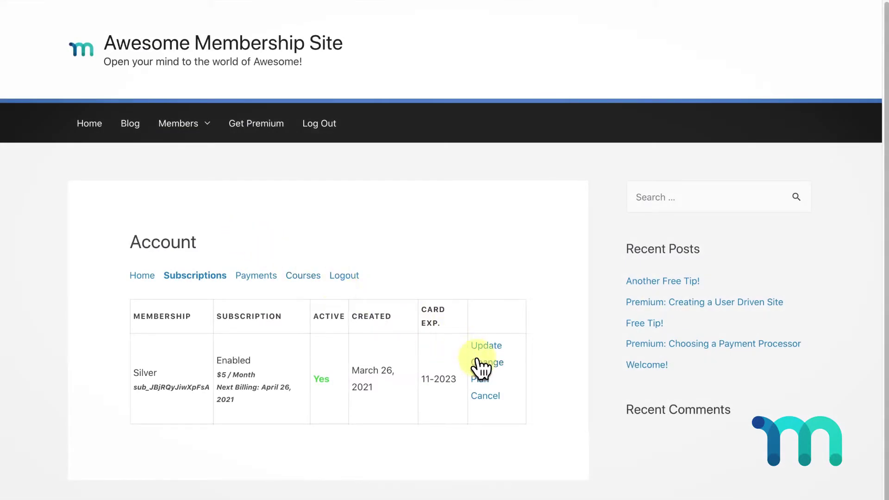
{"action": "left_click", "coordinate": [482, 368]}
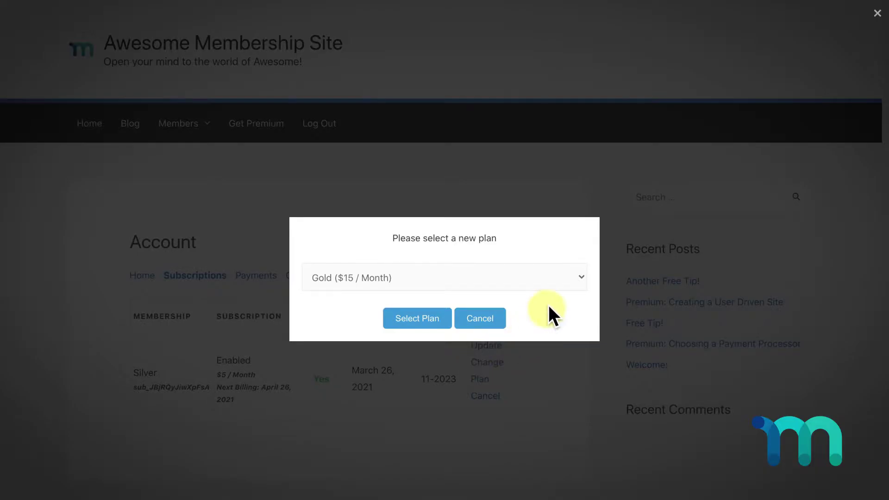
{"action": "left_click", "coordinate": [578, 277]}
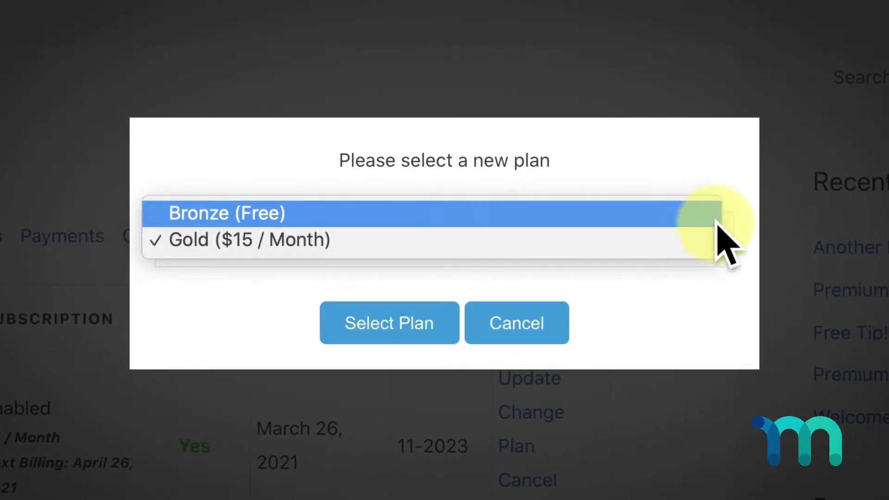
{"action": "left_click", "coordinate": [725, 255]}
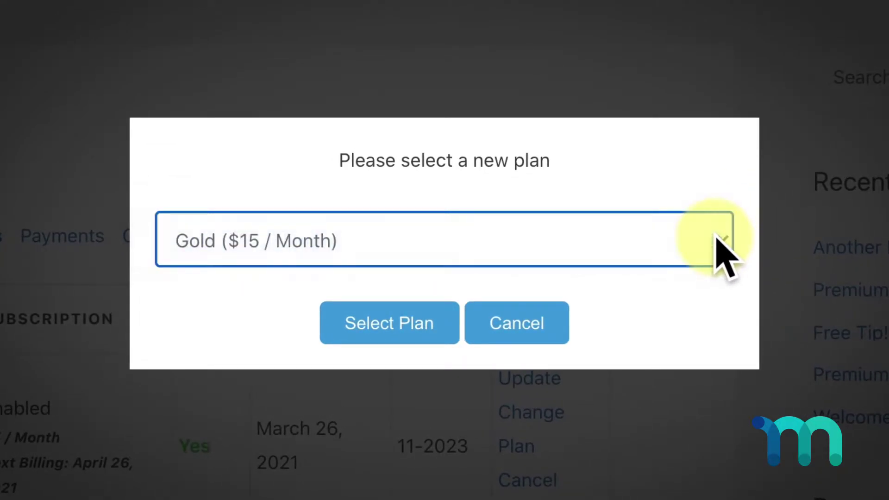
{"action": "left_click", "coordinate": [408, 338]}
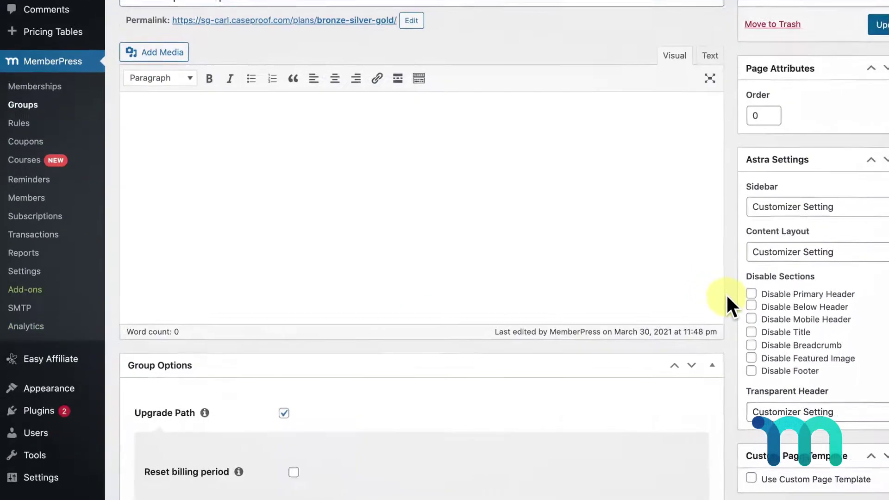
{"action": "scroll", "coordinate": [727, 298], "scroll_direction": "down", "scroll_amount": 8}
{"action": "left_click", "coordinate": [139, 311]}
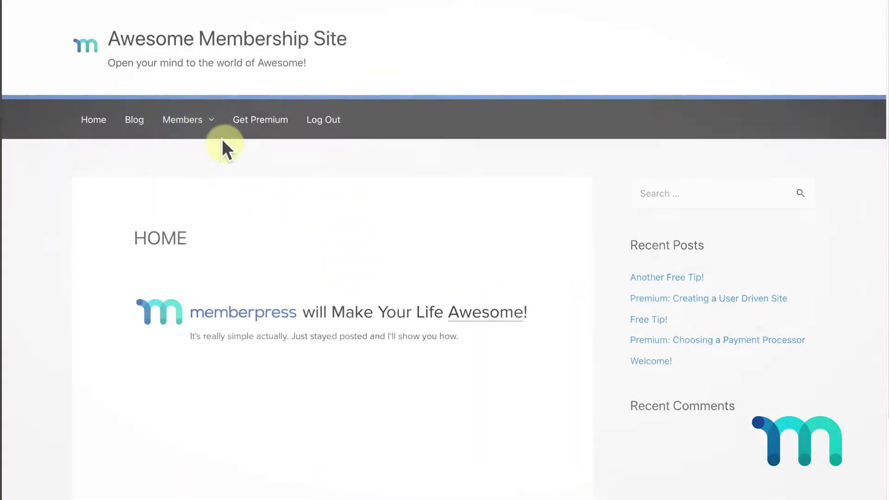
- Follow the Silver subscription's Change Plan link from the Account page to the group pricing page
{"action": "mouse_move", "coordinate": [190, 121]}
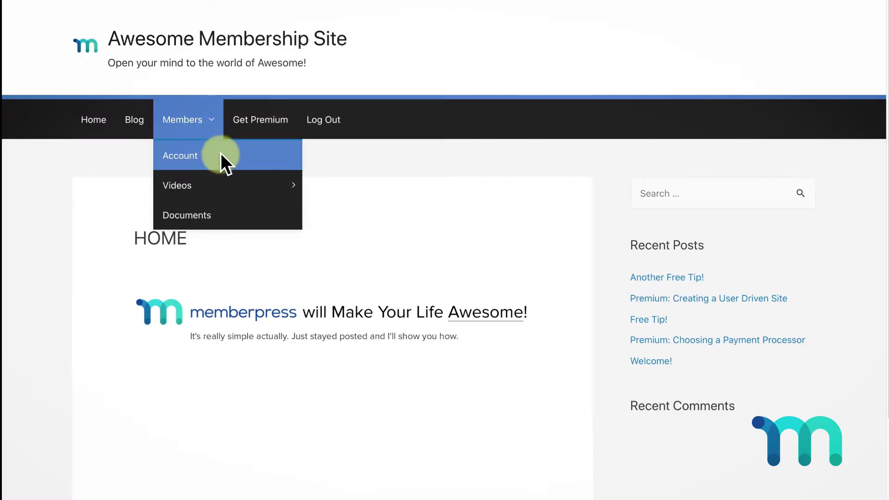
{"action": "left_click", "coordinate": [224, 163]}
{"action": "left_click", "coordinate": [209, 272]}
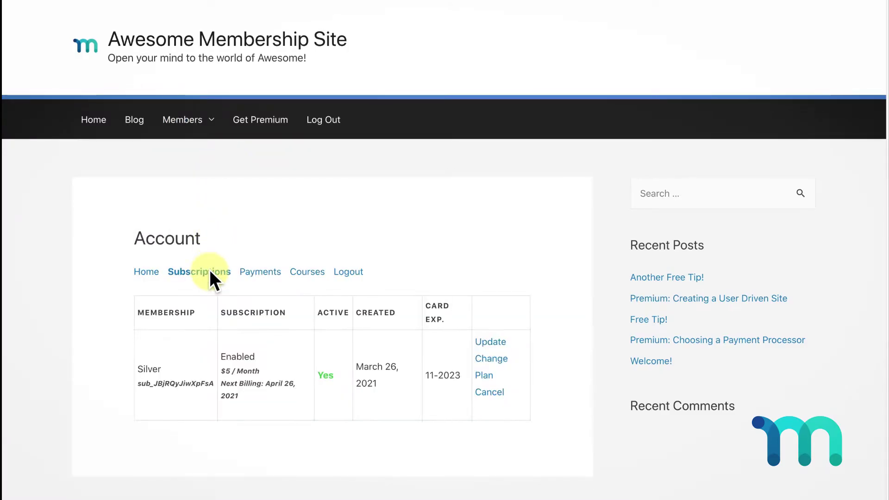
{"action": "left_click", "coordinate": [491, 358]}
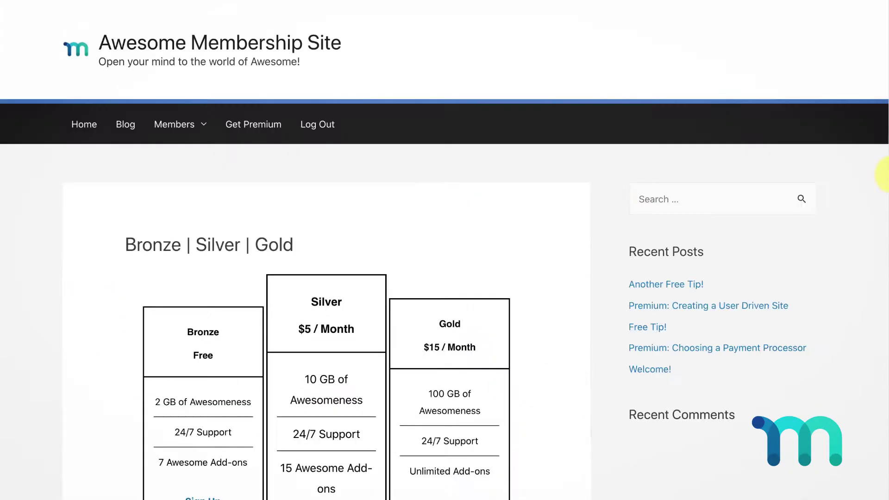
- Scroll through the plain Bronze, Silver and Gold pricing boxes on the front-end page
{"action": "left_click_drag", "start_coordinate": [874, 179], "coordinate": [885, 253]}
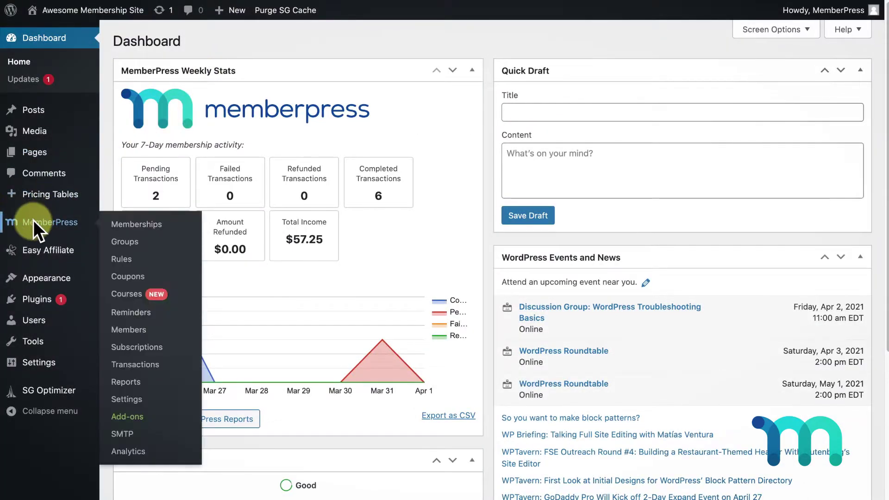
- Open the Silver membership and review its Price Box settings
{"action": "left_click", "coordinate": [160, 223]}
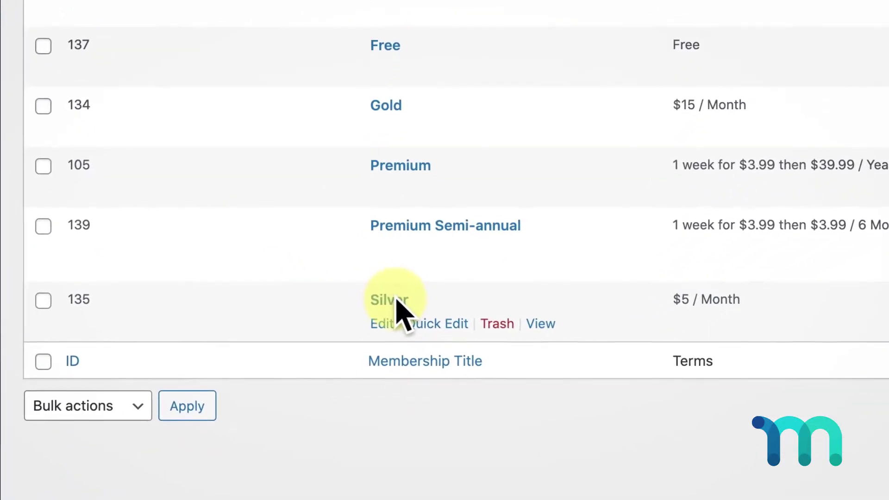
{"action": "left_click", "coordinate": [389, 300]}
{"action": "scroll", "coordinate": [880, 245], "scroll_direction": "down", "scroll_amount": 10}
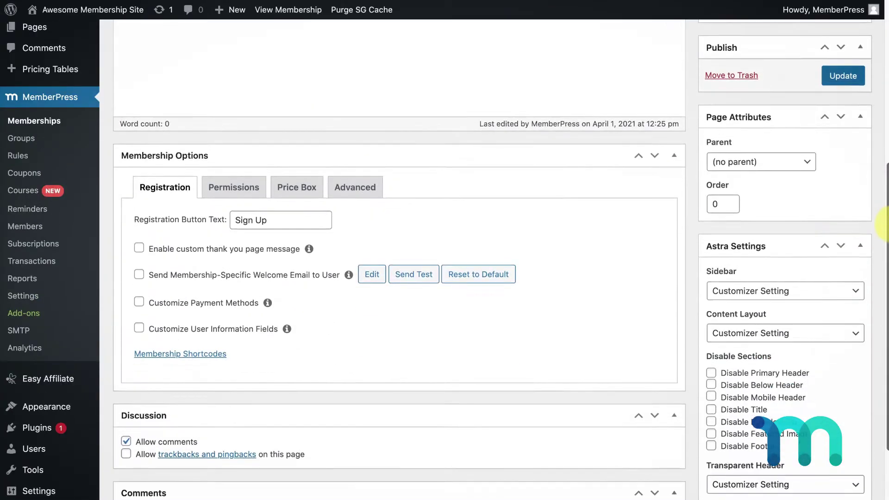
{"action": "left_click", "coordinate": [294, 160]}
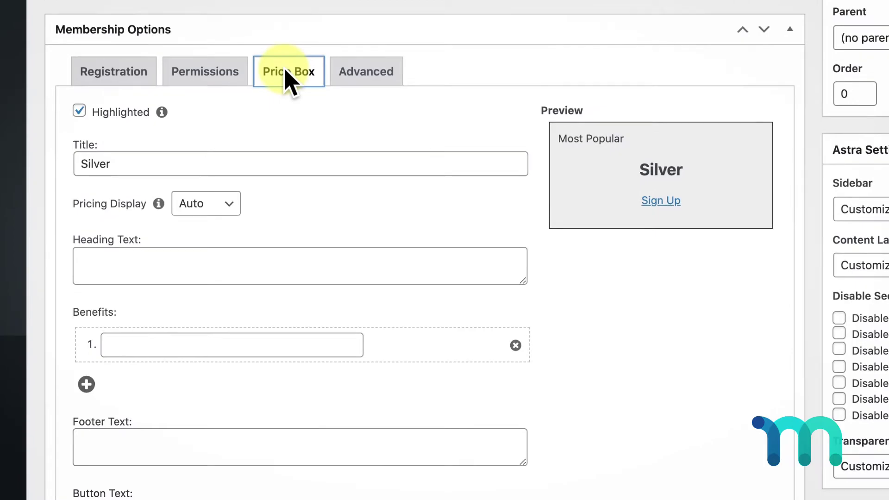
{"action": "scroll", "coordinate": [291, 83], "scroll_direction": "down", "scroll_amount": 5}
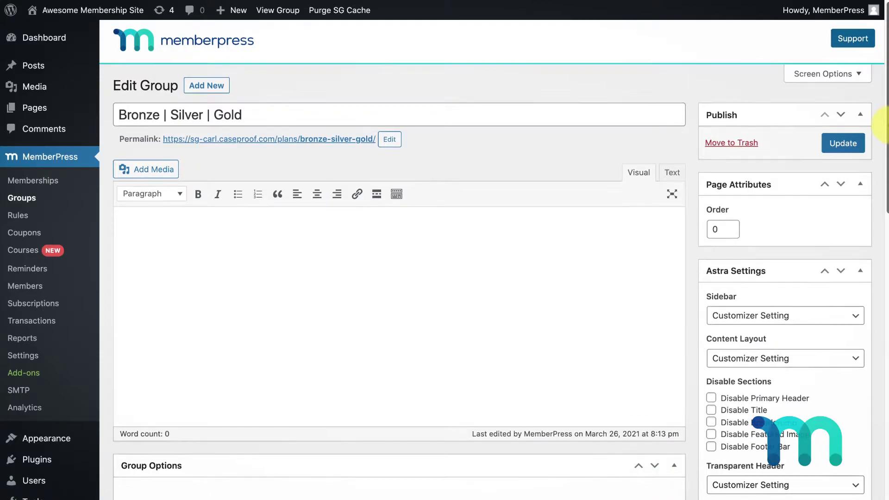
- Tick Disable Pricing Page in the Bronze | Silver | Gold group's Group Options
{"action": "left_click_drag", "start_coordinate": [886, 122], "coordinate": [886, 379]}
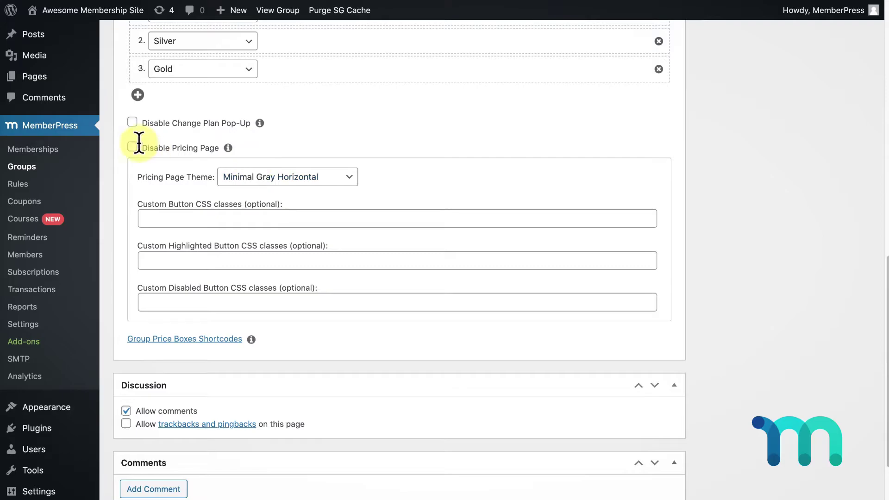
{"action": "left_click", "coordinate": [133, 146]}
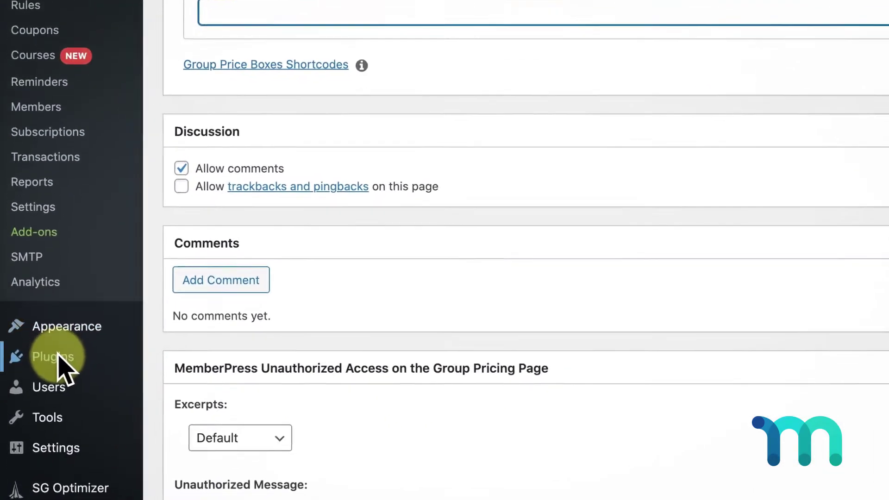
- Install the Responsive Pricing Table plugin and start an 'Upgrade Now!' table with one blank plan
{"action": "mouse_move", "coordinate": [142, 297]}
{"action": "left_click", "coordinate": [267, 308]}
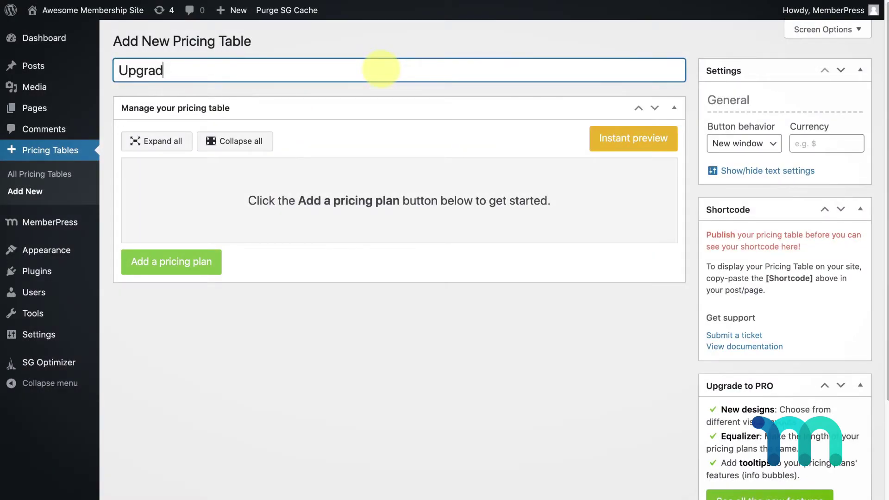
{"action": "type", "text": "!"}
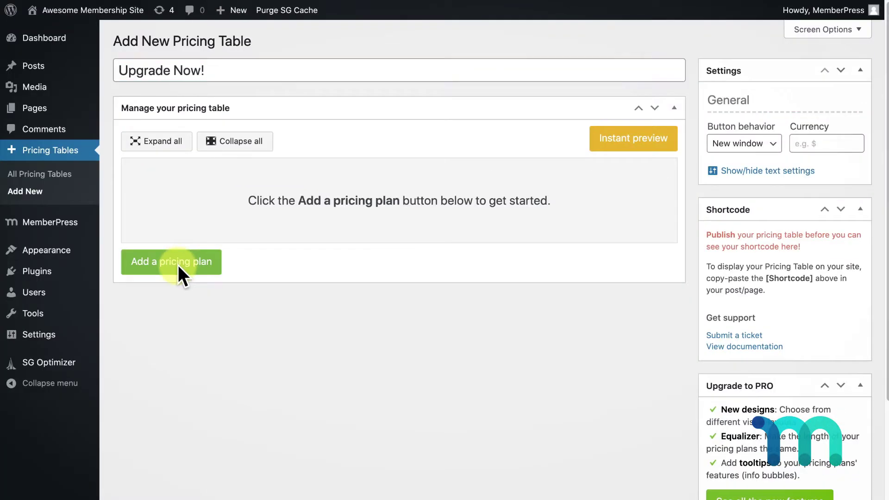
{"action": "left_click", "coordinate": [116, 271]}
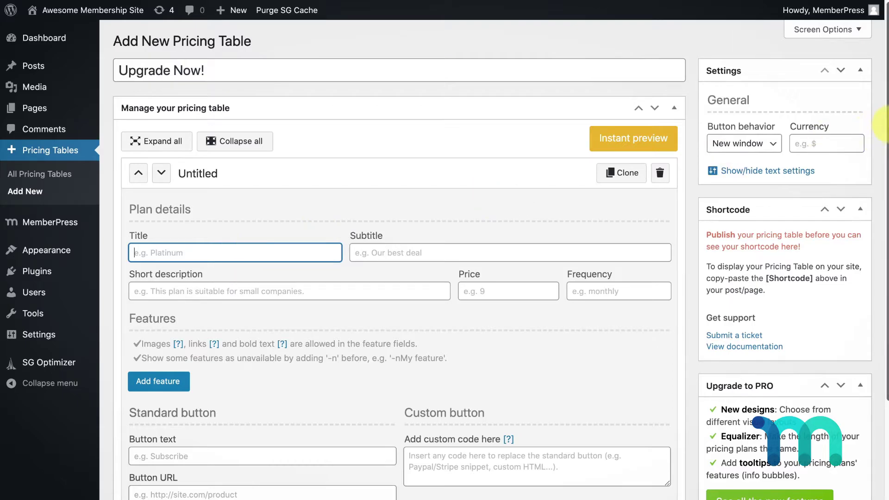
{"action": "scroll", "coordinate": [398, 277], "scroll_direction": "down", "scroll_amount": 5}
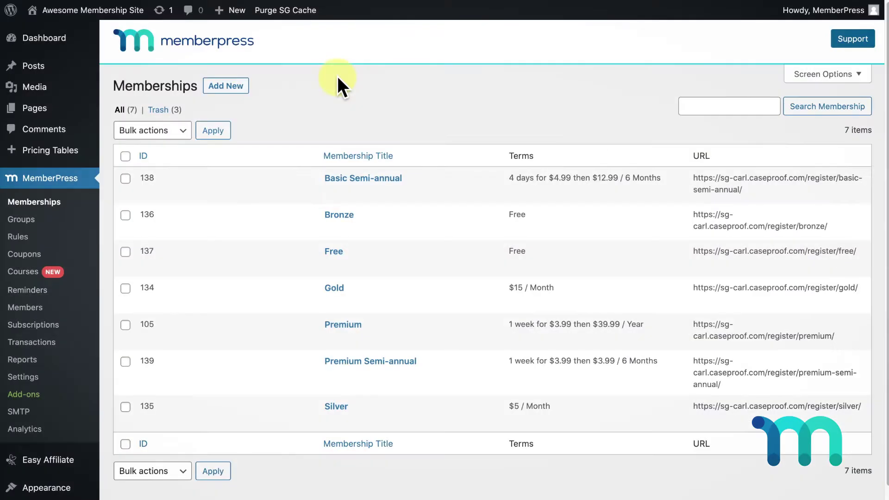
- Give the Bronze, Silver and Gold plans their registration URLs, check the Sign Up links, and publish
{"action": "left_click", "coordinate": [332, 213]}
{"action": "left_click_drag", "start_coordinate": [158, 139], "coordinate": [350, 161]}
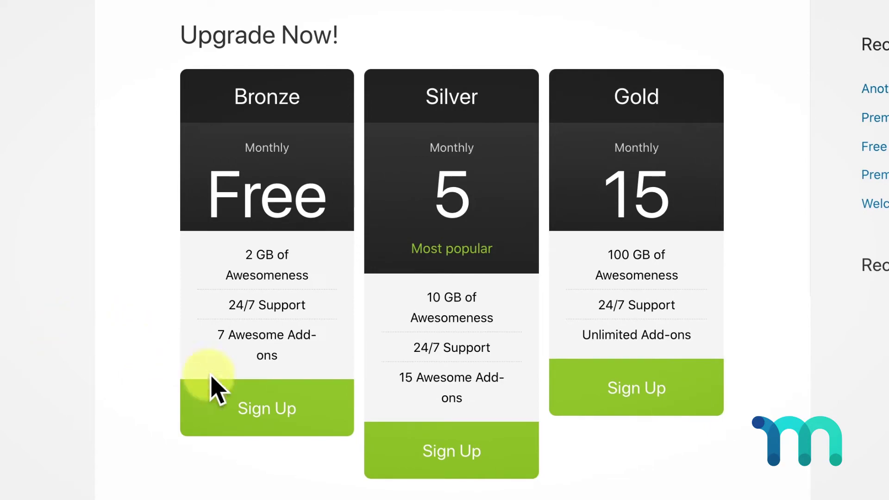
{"action": "left_click", "coordinate": [297, 414]}
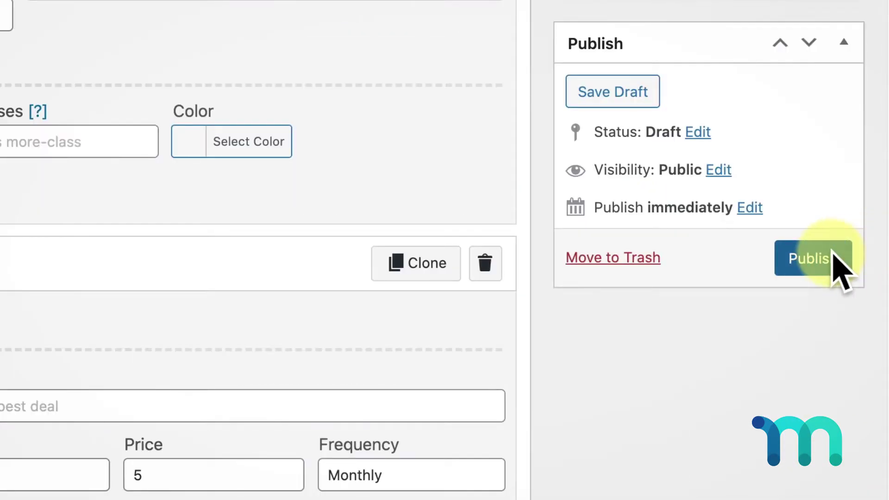
{"action": "left_click", "coordinate": [832, 255]}
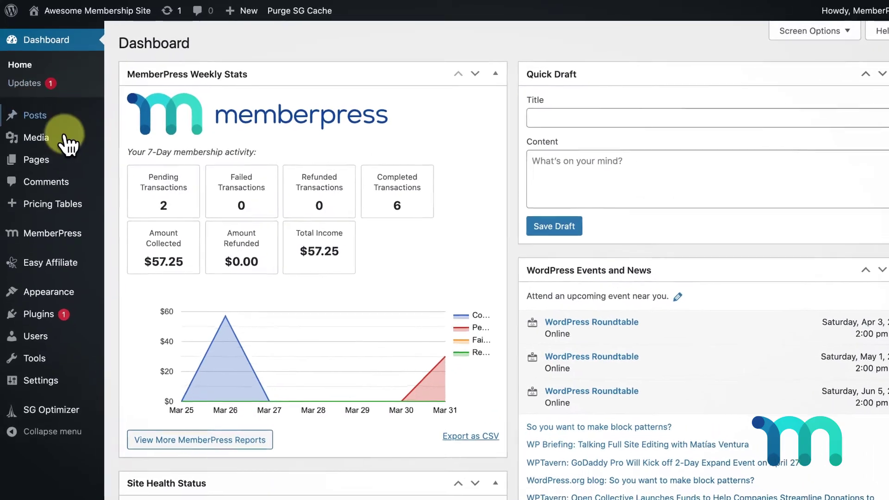
- Create a new page titled 'Upgrade Now!'
{"action": "mouse_move", "coordinate": [51, 153]}
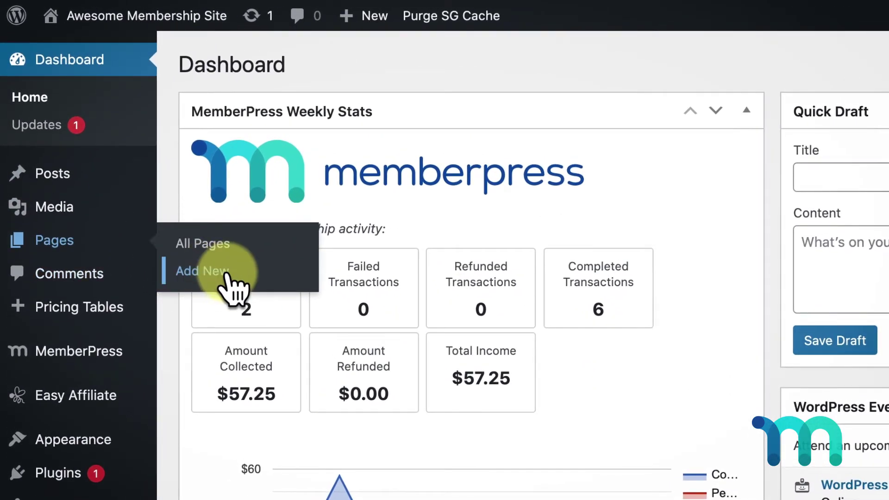
{"action": "left_click", "coordinate": [227, 274]}
{"action": "type", "text": "U"}
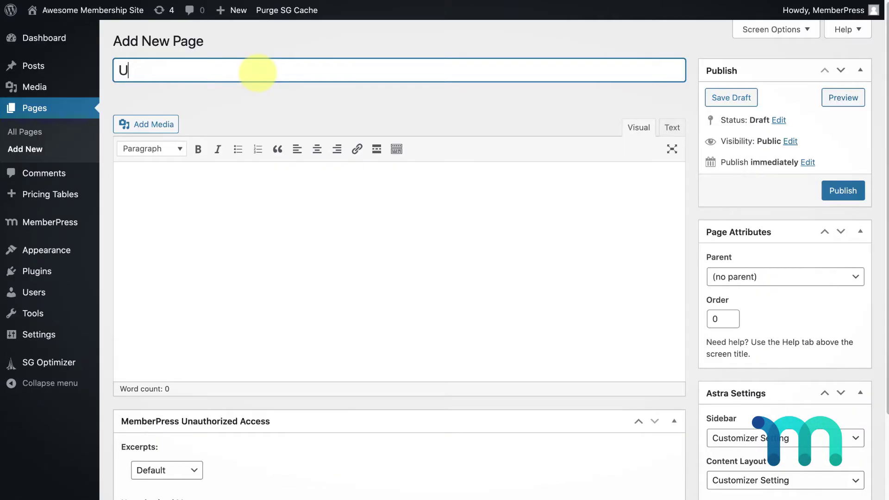
{"action": "type", "text": "pgrade No"}
{"action": "type", "text": "w"}
- Add the [rpt name="upgrade-now"] shortcode to the page, publish it and copy its permalink
{"action": "left_click", "coordinate": [279, 192]}
{"action": "type", "text": "Select one of our plans:"}
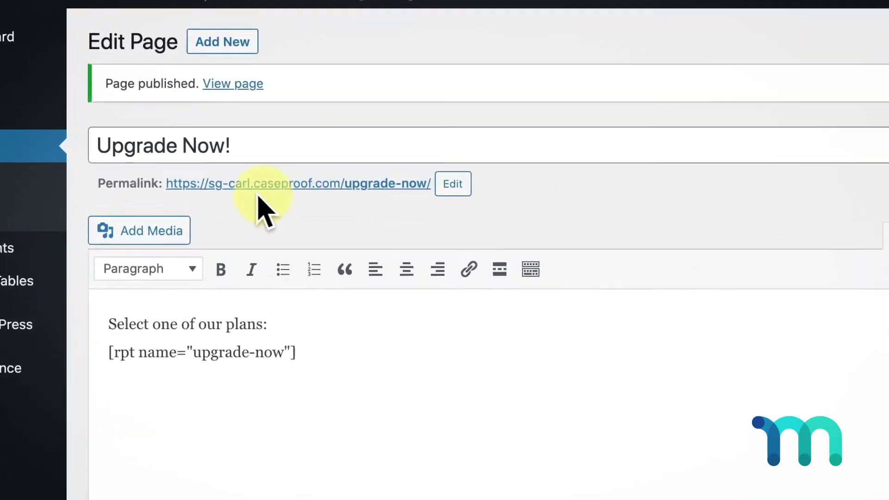
{"action": "left_click_drag", "start_coordinate": [168, 237], "coordinate": [549, 254]}
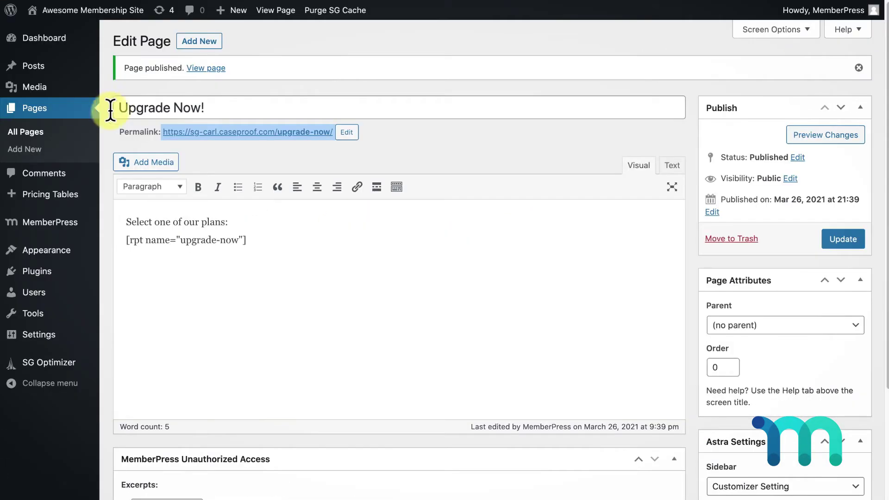
- Set the Bronze | Silver | Gold group's Alternate Group URL to the Upgrade Now! page and test Change Plan
{"action": "mouse_move", "coordinate": [49, 227]}
{"action": "left_click", "coordinate": [125, 242]}
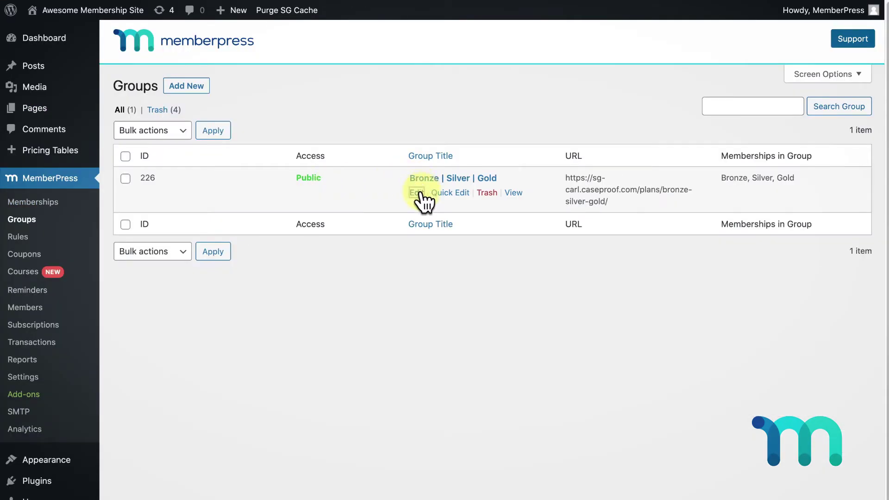
{"action": "left_click", "coordinate": [418, 192]}
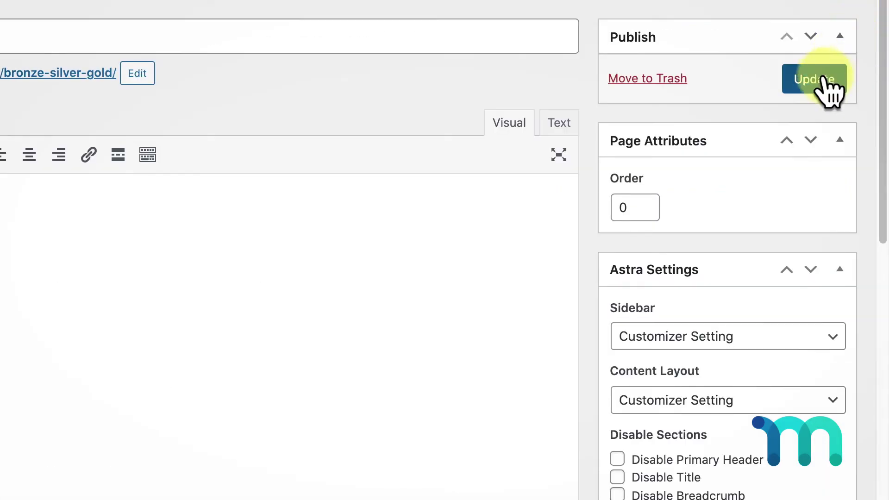
{"action": "left_click", "coordinate": [824, 89]}
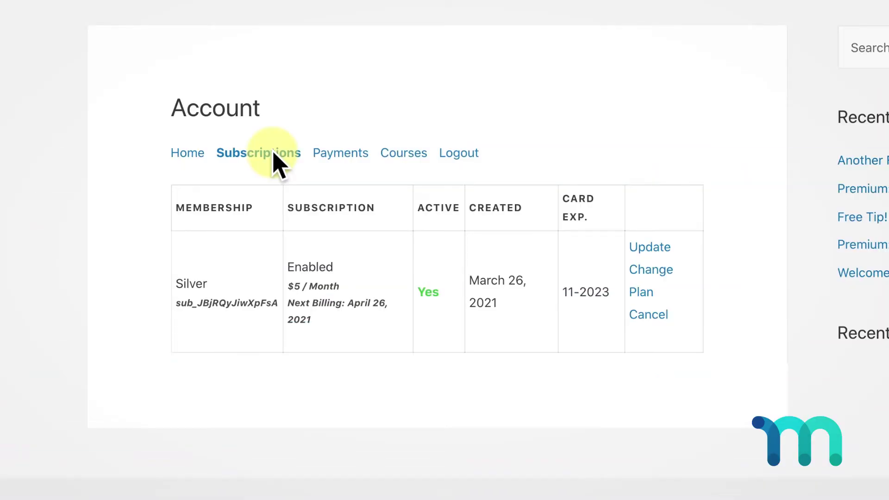
{"action": "left_click", "coordinate": [651, 269]}
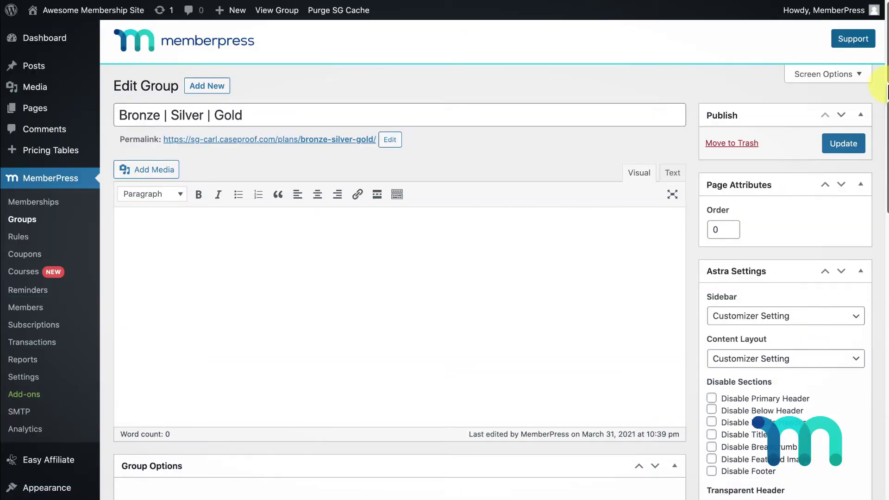
- Expand Group Price Boxes Shortcodes and copy the [mepr-group-price-boxes] shortcode
{"action": "scroll", "coordinate": [885, 137], "scroll_direction": "down", "scroll_amount": 1}
{"action": "left_click_drag", "start_coordinate": [886, 331], "coordinate": [876, 440]}
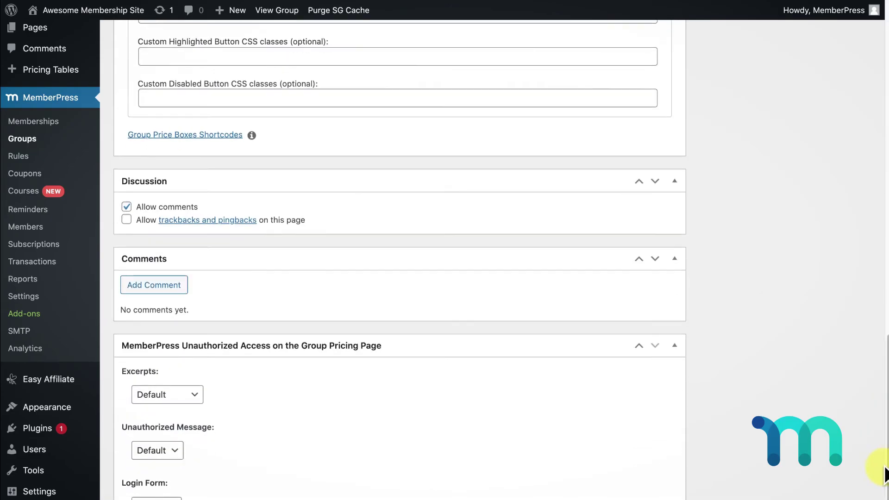
{"action": "left_click", "coordinate": [229, 137]}
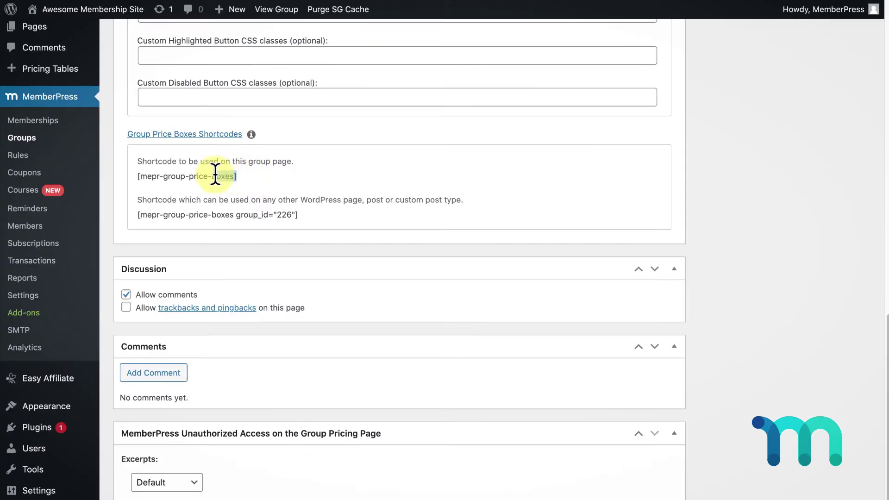
{"action": "left_click_drag", "start_coordinate": [236, 189], "coordinate": [77, 188]}
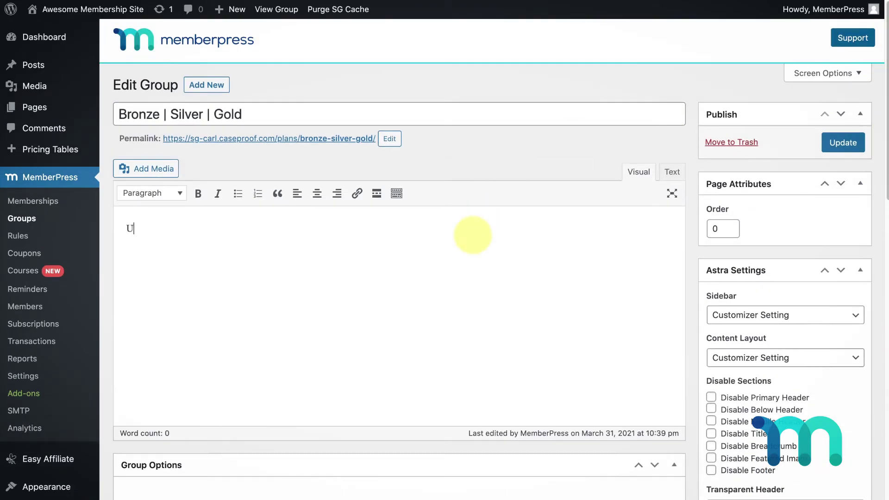
- Write 'Upgrade your membership level:' in the group content with the pasted price boxes shortcode below
{"action": "type", "text": "pgrade your membership"}
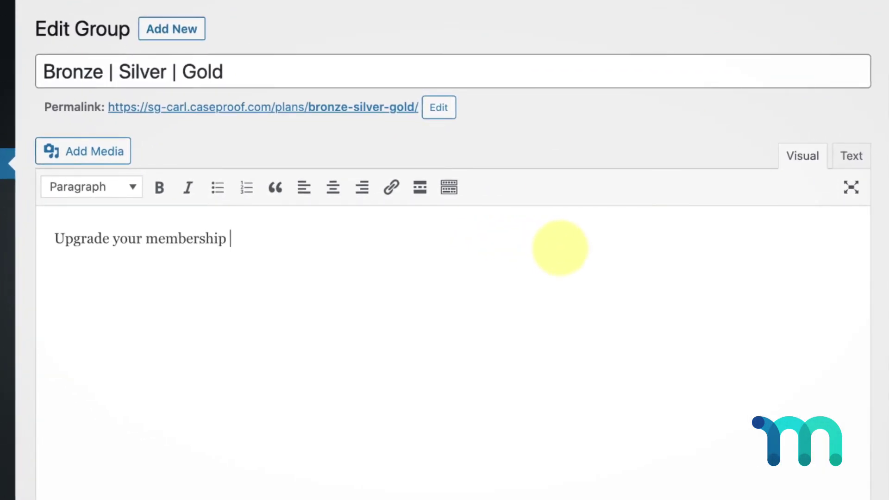
{"action": "type", "text": " level:"}
{"action": "key", "text": "Return"}
{"action": "type", "text": "[mepr-group-price-boxes]"}
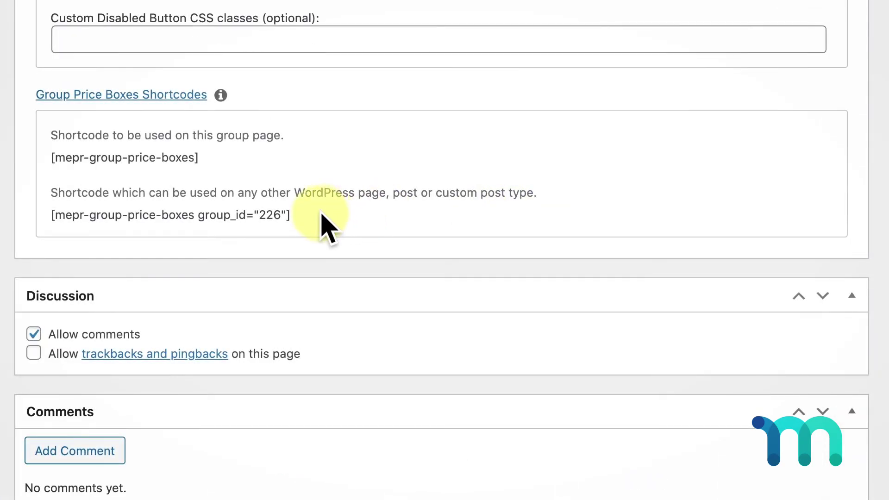
{"action": "left_click_drag", "start_coordinate": [322, 215], "coordinate": [14, 215]}
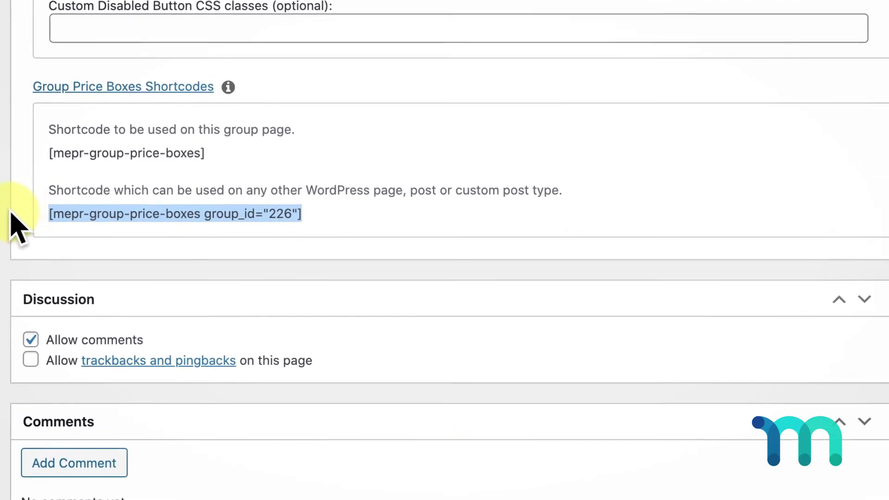